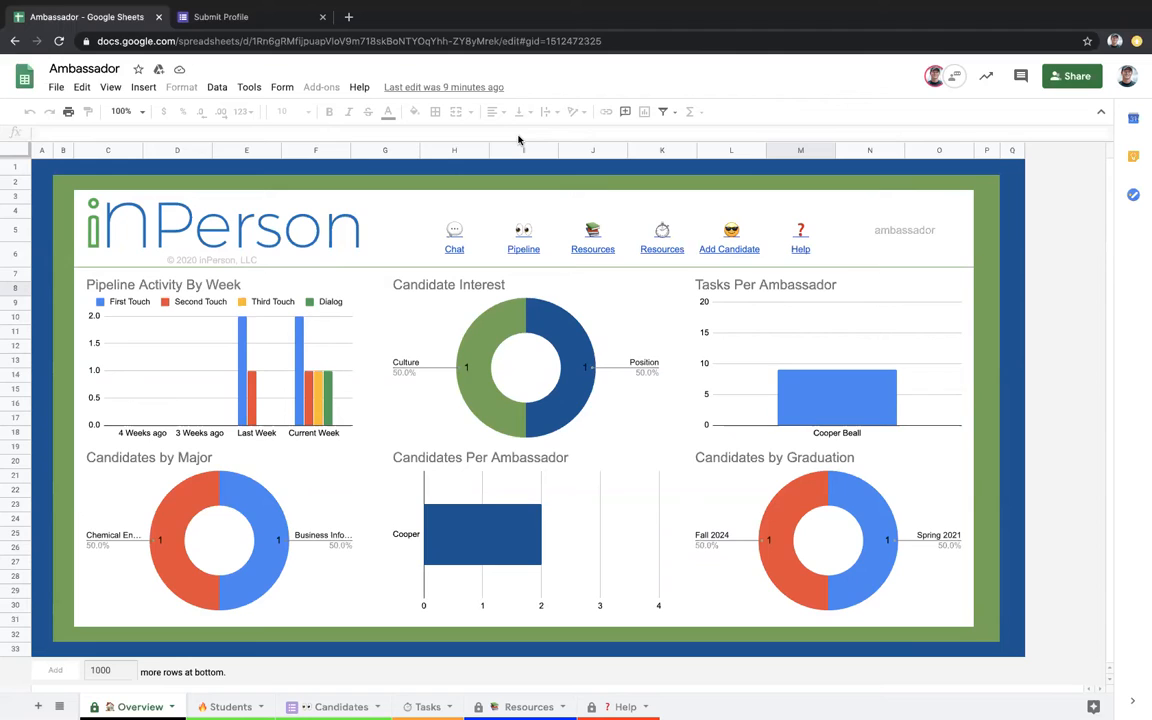
# Step: Check the Add Candidate link on the Overview dashboard, then switch to the Students sheet
pyautogui.click(727, 251)
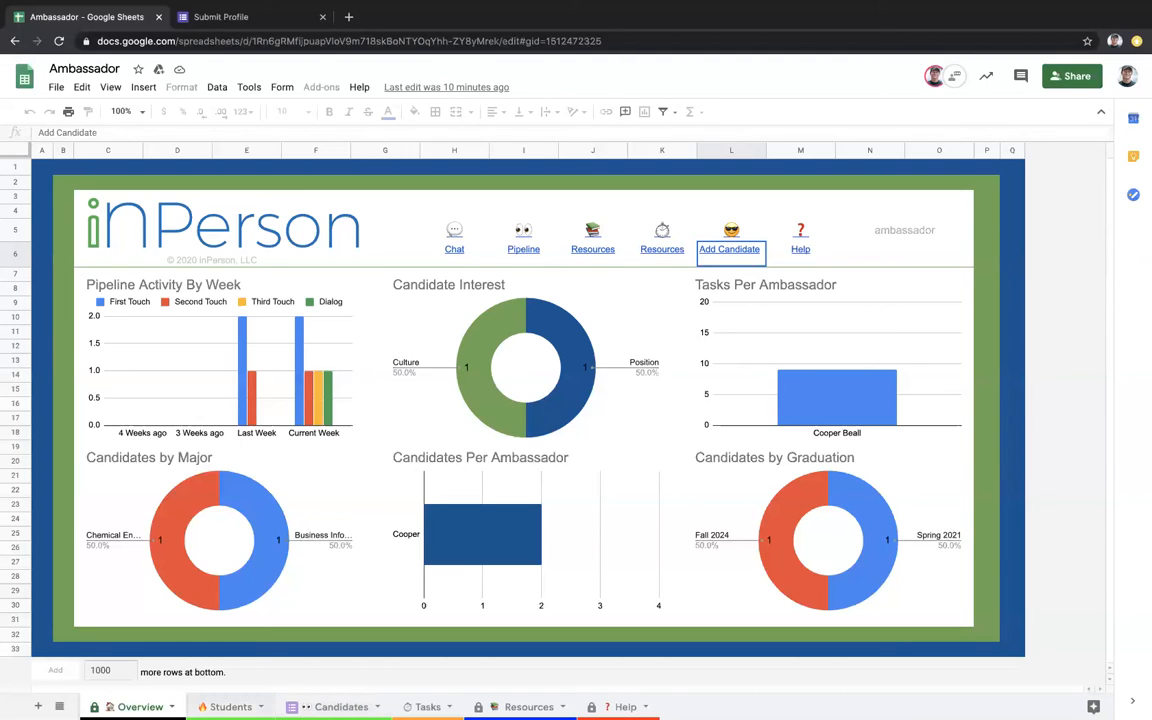
pyautogui.hotkey('ctrl', 'shift', 'pagedown')
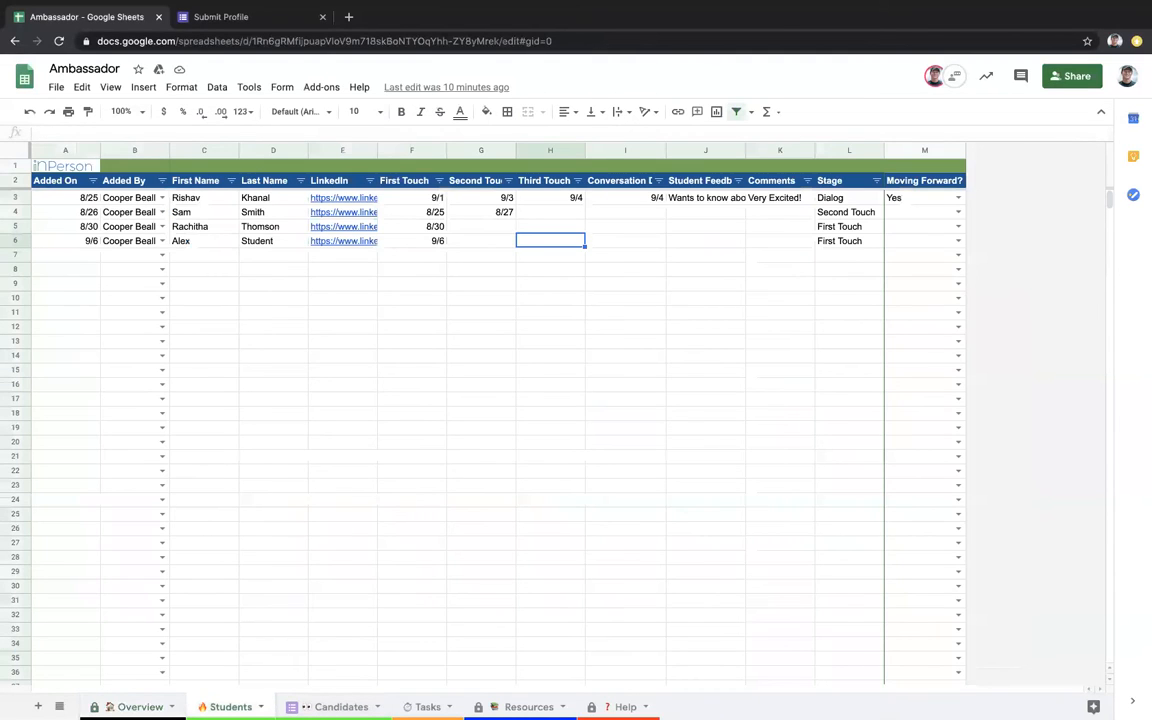
pyautogui.click(435, 245)
pyautogui.keyDown('shift'); pyautogui.click(80, 241); pyautogui.keyUp('shift')
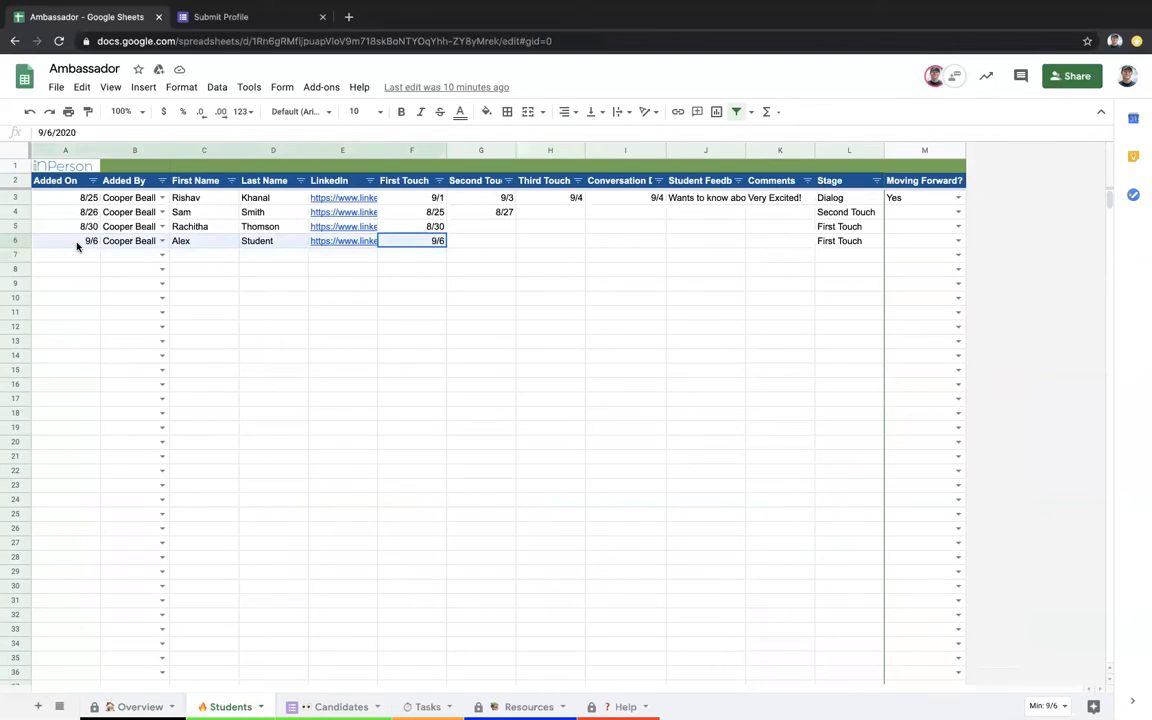
pyautogui.click(77, 244)
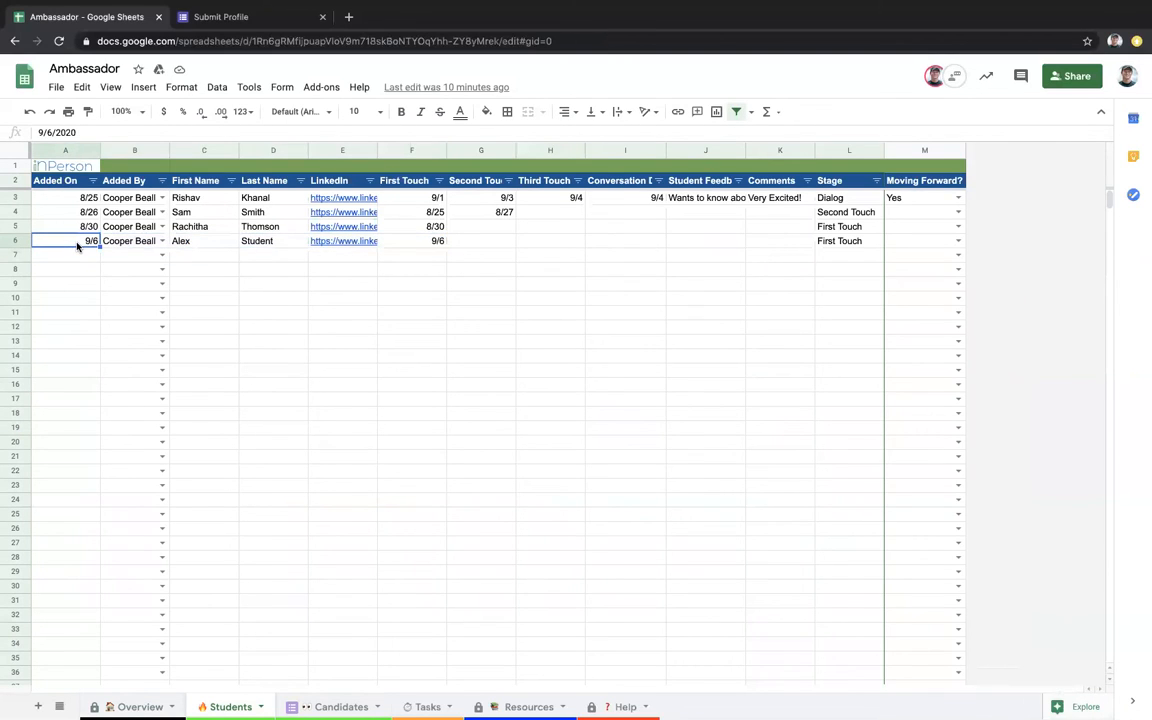
pyautogui.press('Tab')
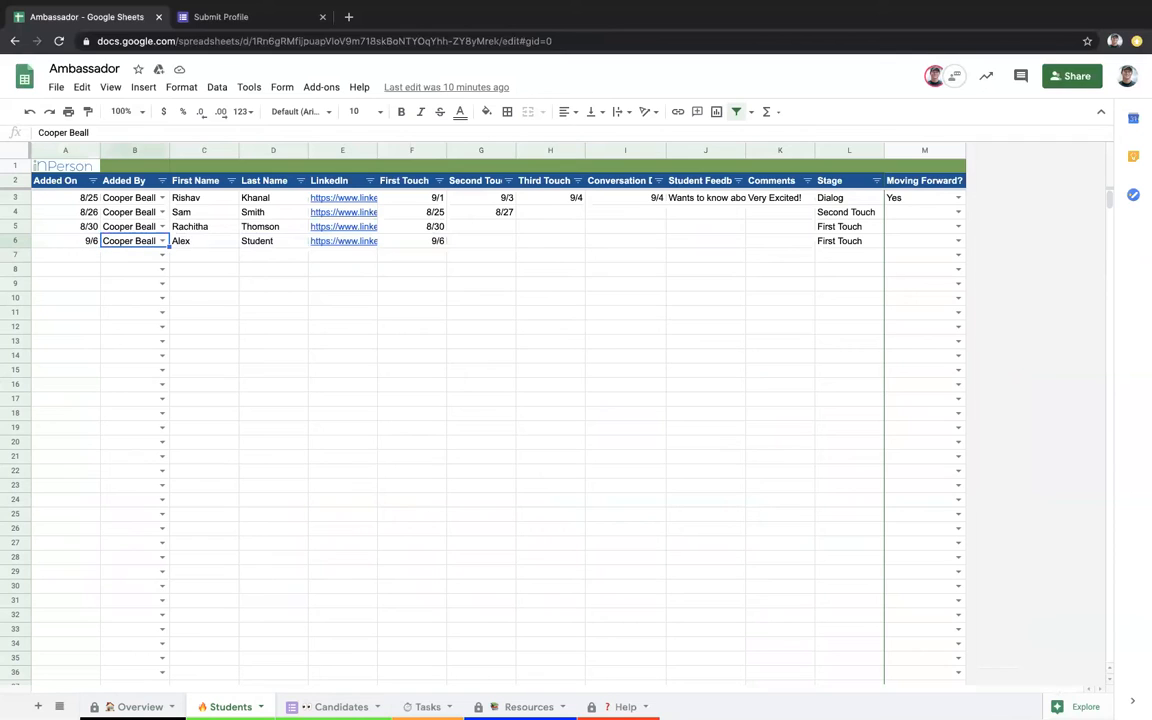
pyautogui.press('Tab')
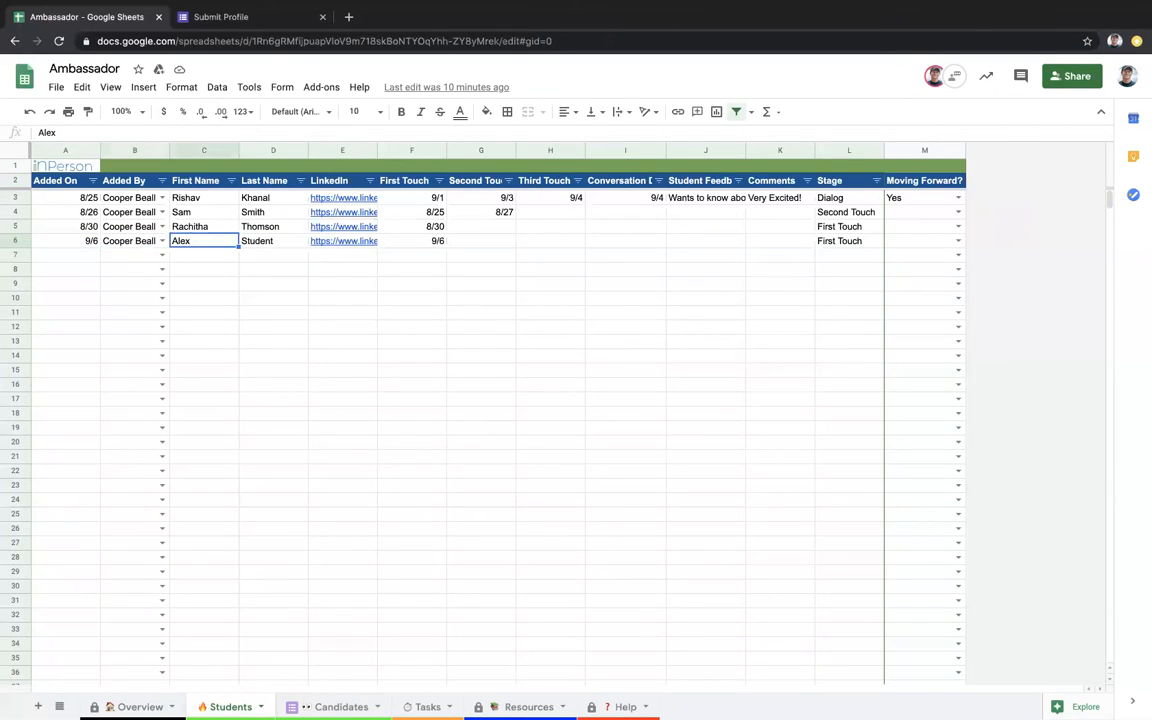
pyautogui.press('Tab')
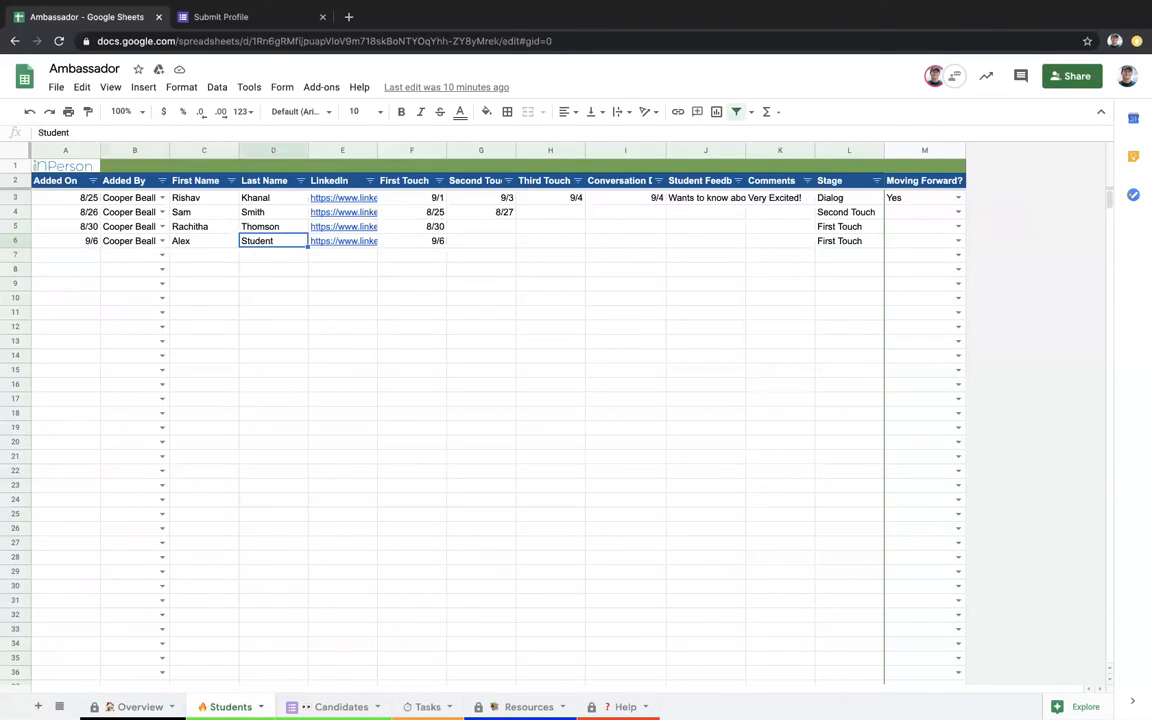
pyautogui.press('Tab')
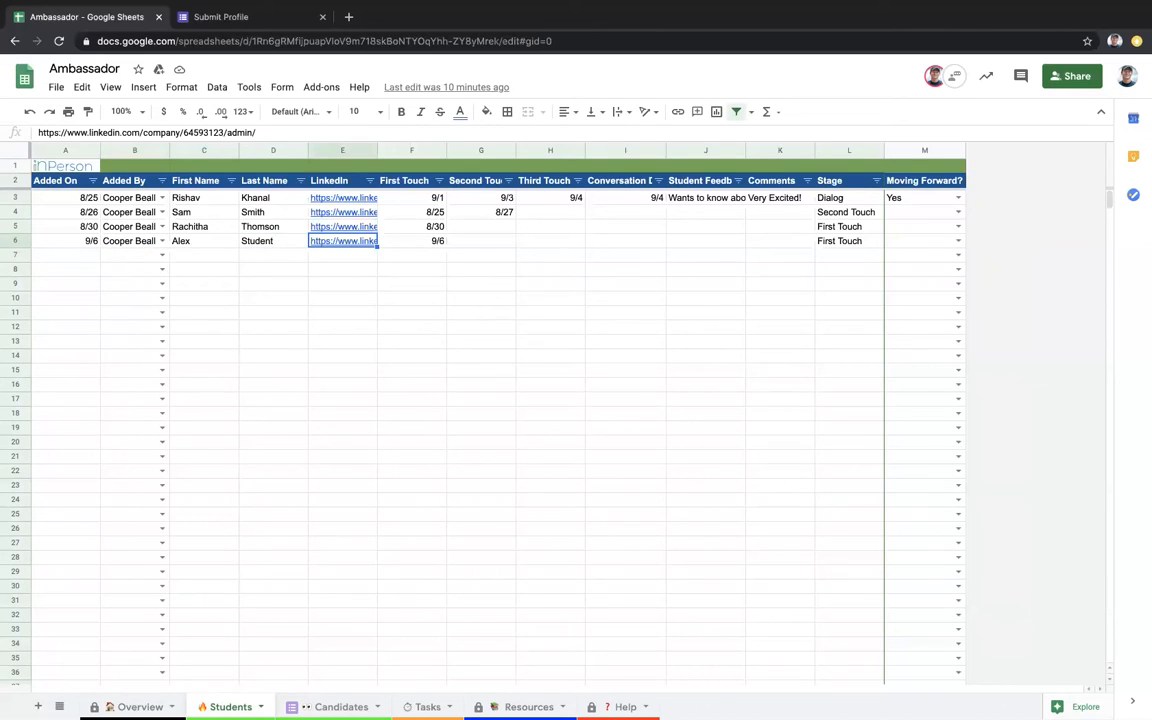
pyautogui.press('Tab')
pyautogui.press('Tab')
pyautogui.press('Tab')
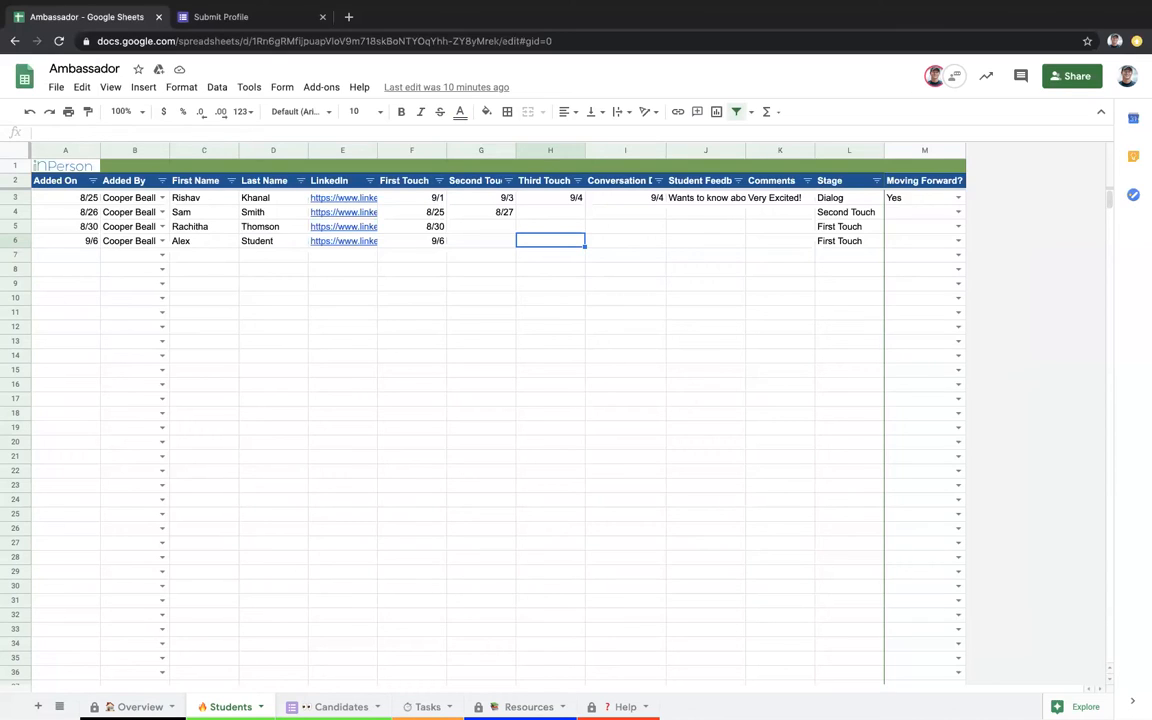
pyautogui.click(625, 241)
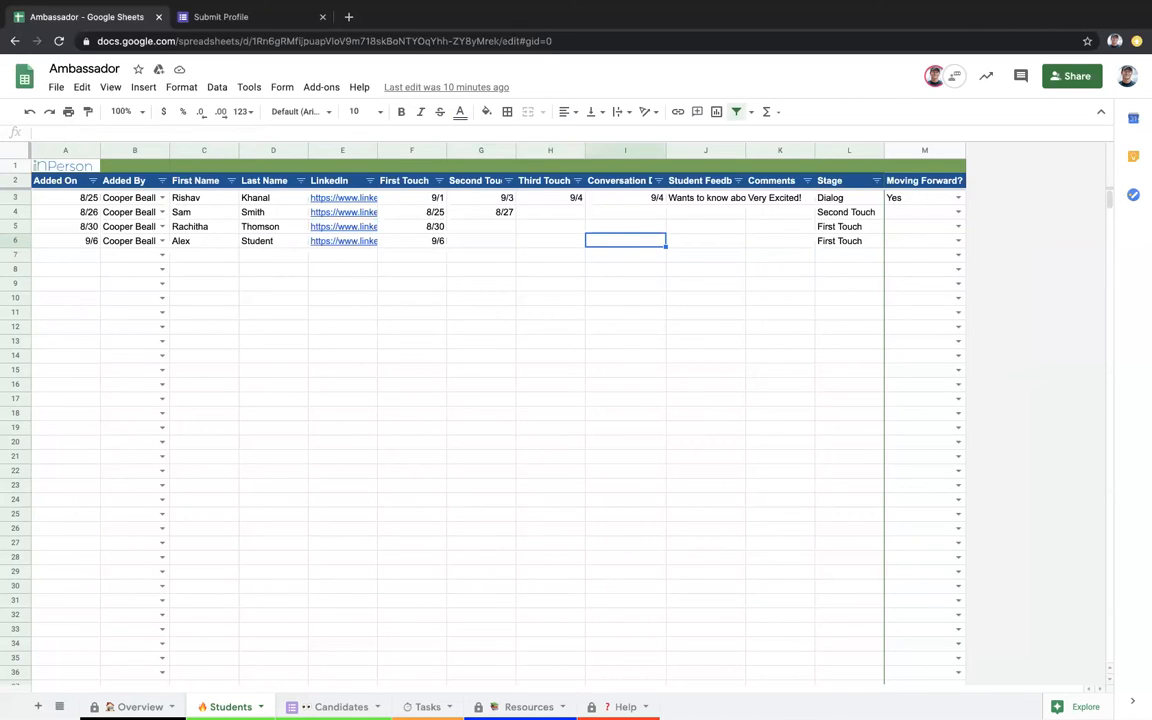
pyautogui.click(705, 241)
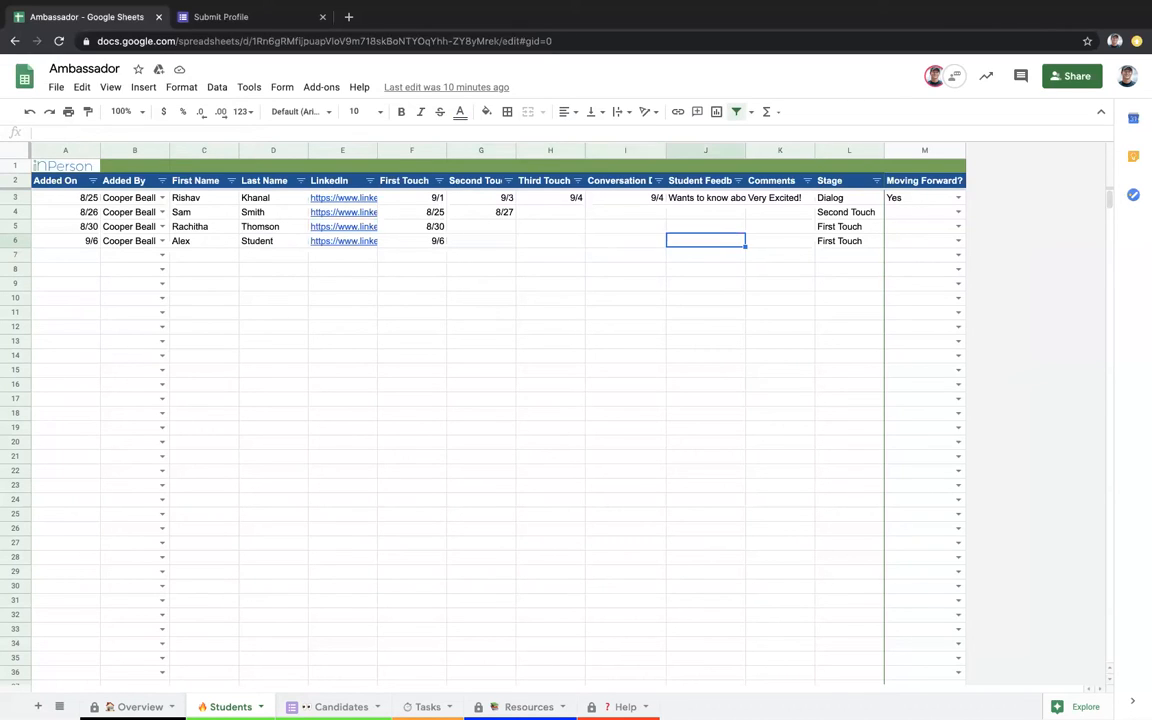
pyautogui.click(780, 241)
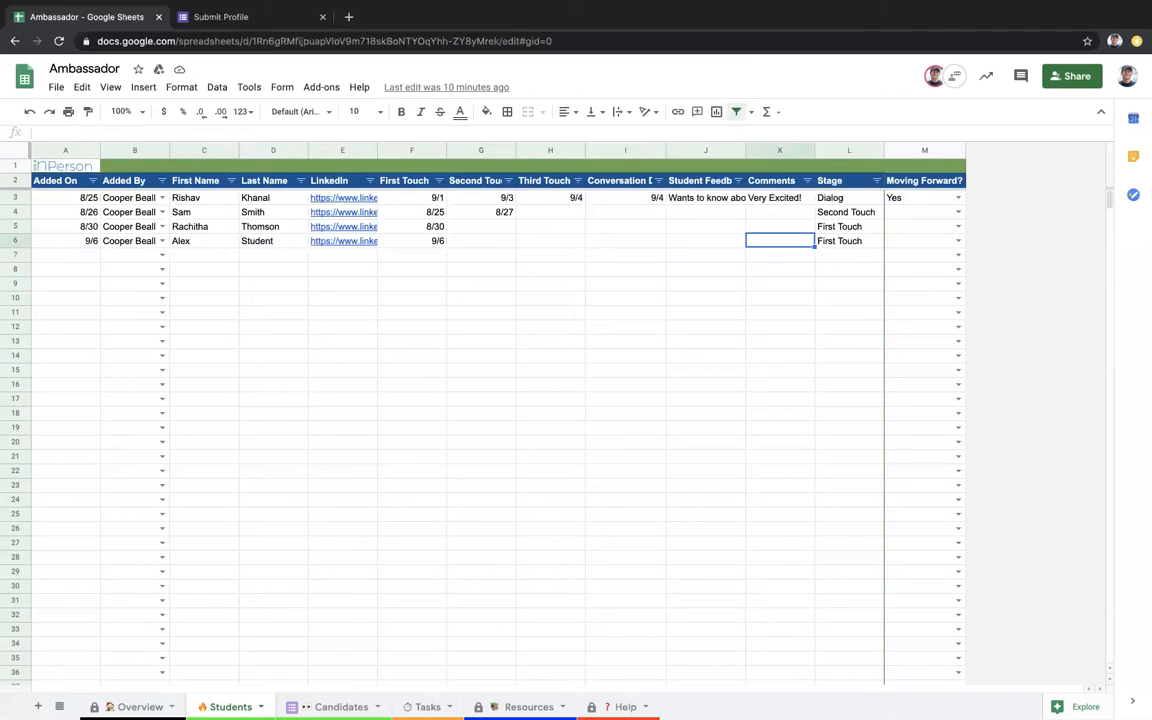
pyautogui.click(849, 241)
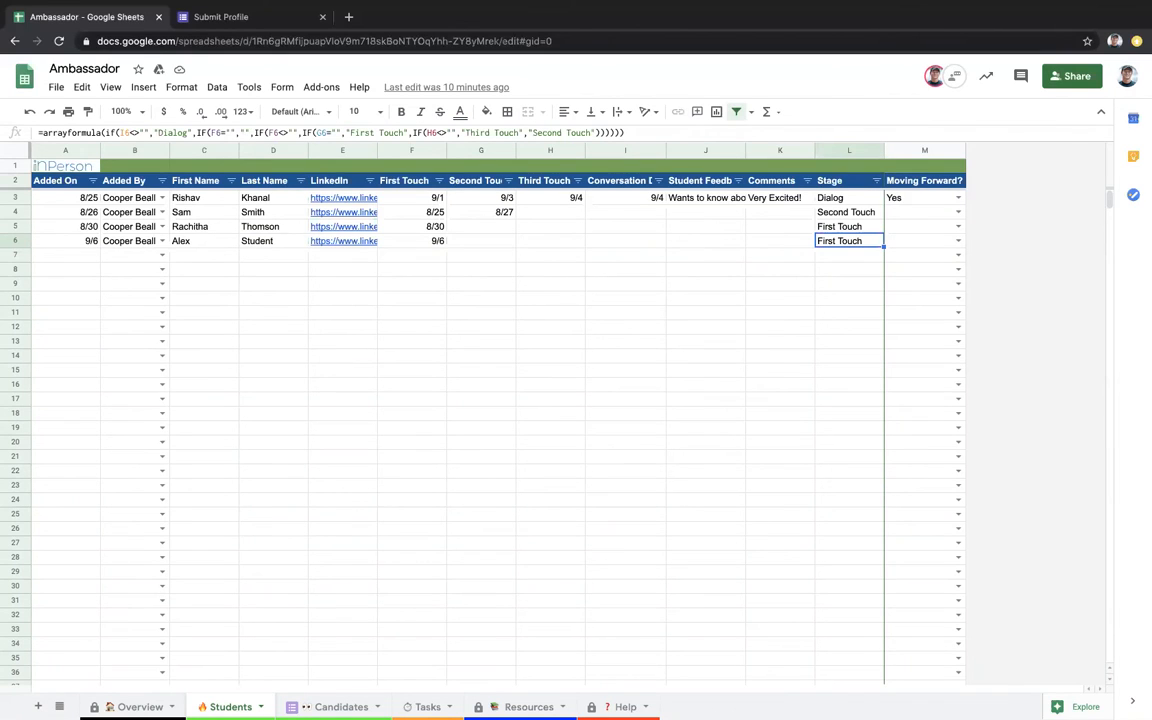
# Step: Set Moving Forward? to Yes for the newest student in row 6 (M6)
pyautogui.click(958, 241)
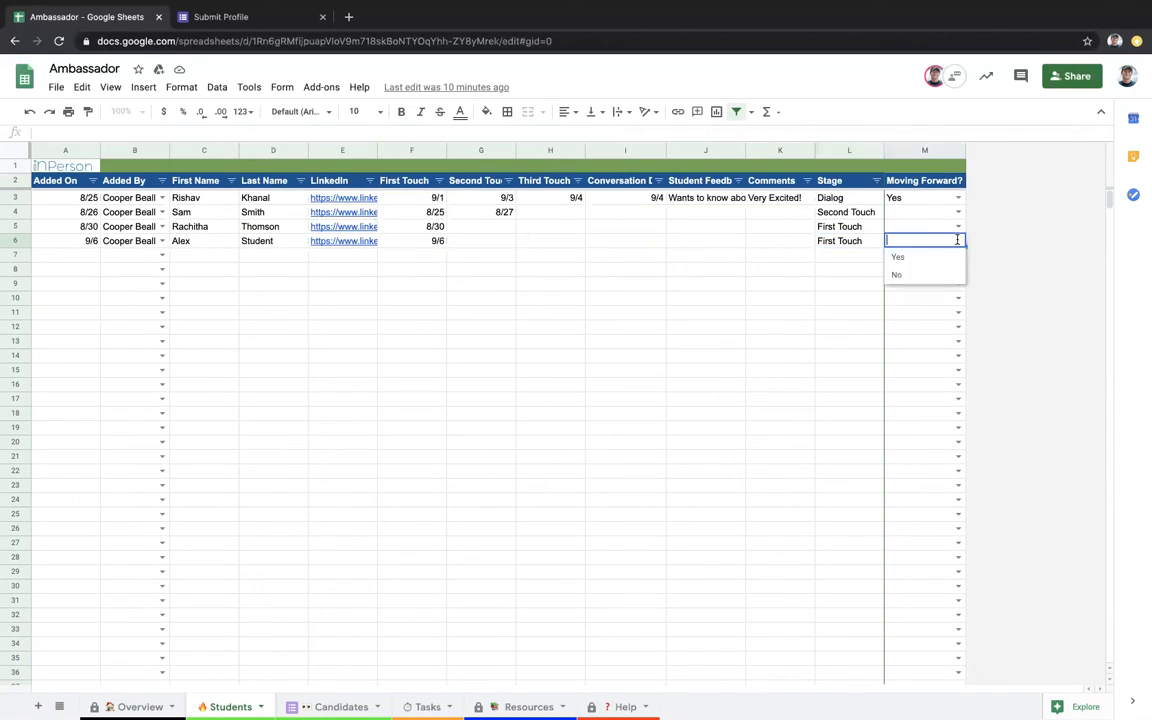
pyautogui.click(898, 257)
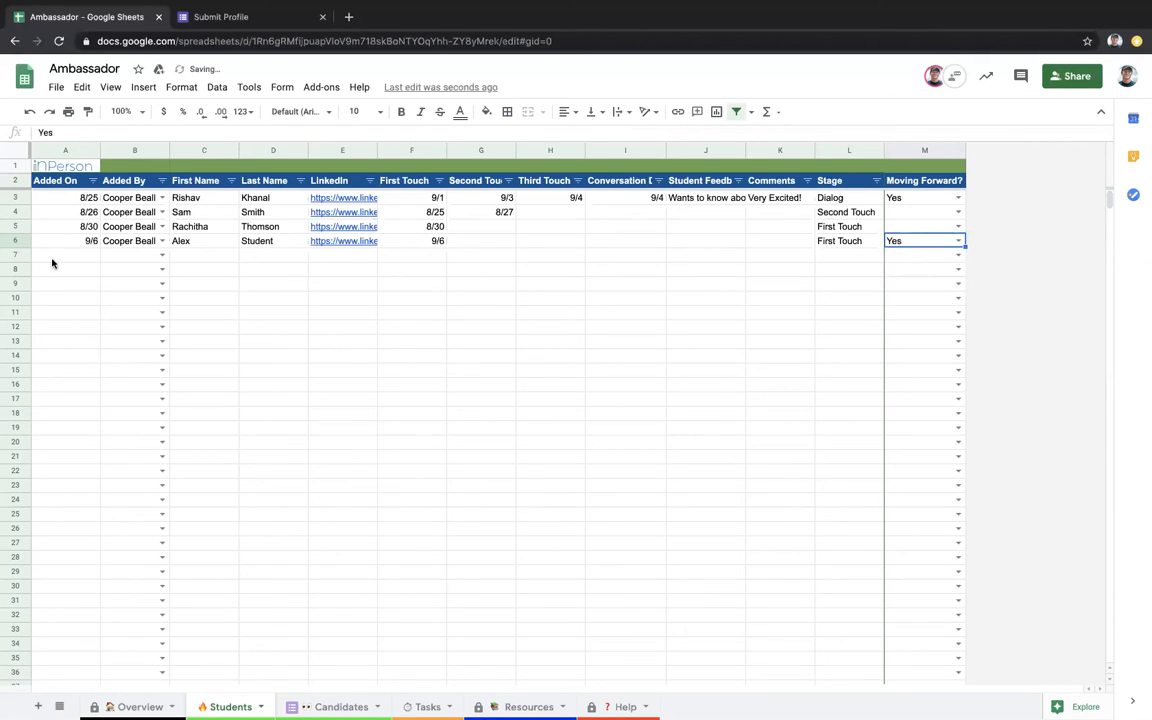
pyautogui.click(128, 706)
# Step: On the Submit Profile form, enter the candidate's e-mail address
pyautogui.click(240, 20)
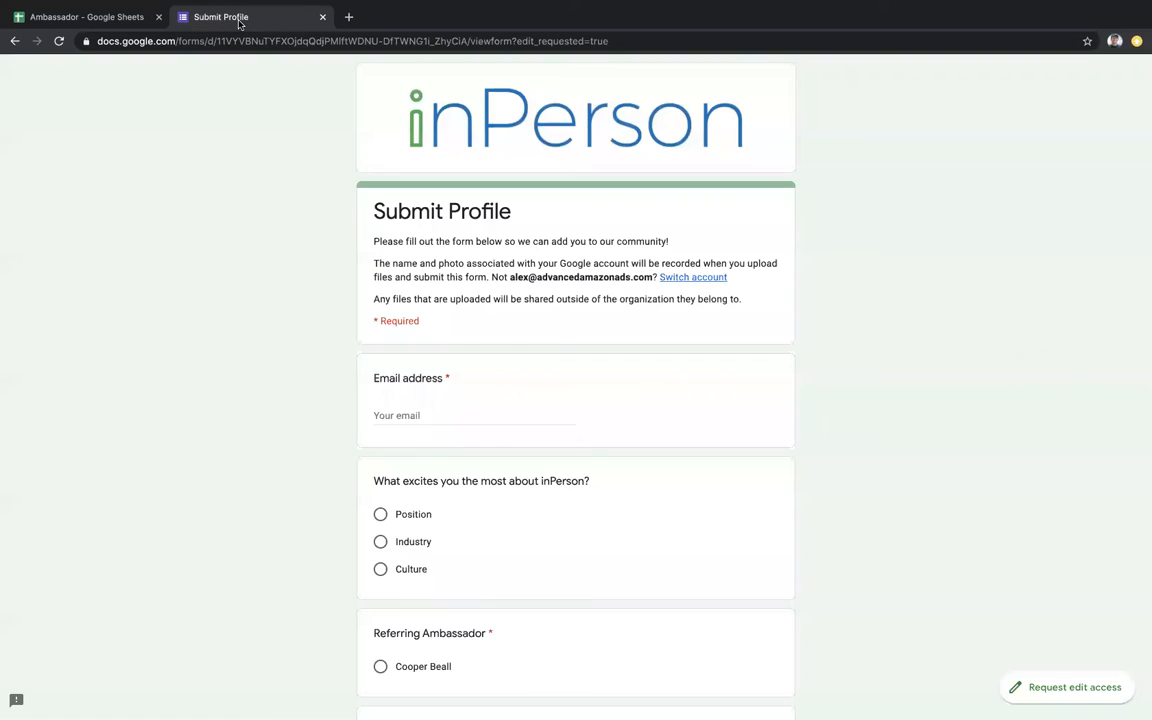
pyautogui.click(427, 417)
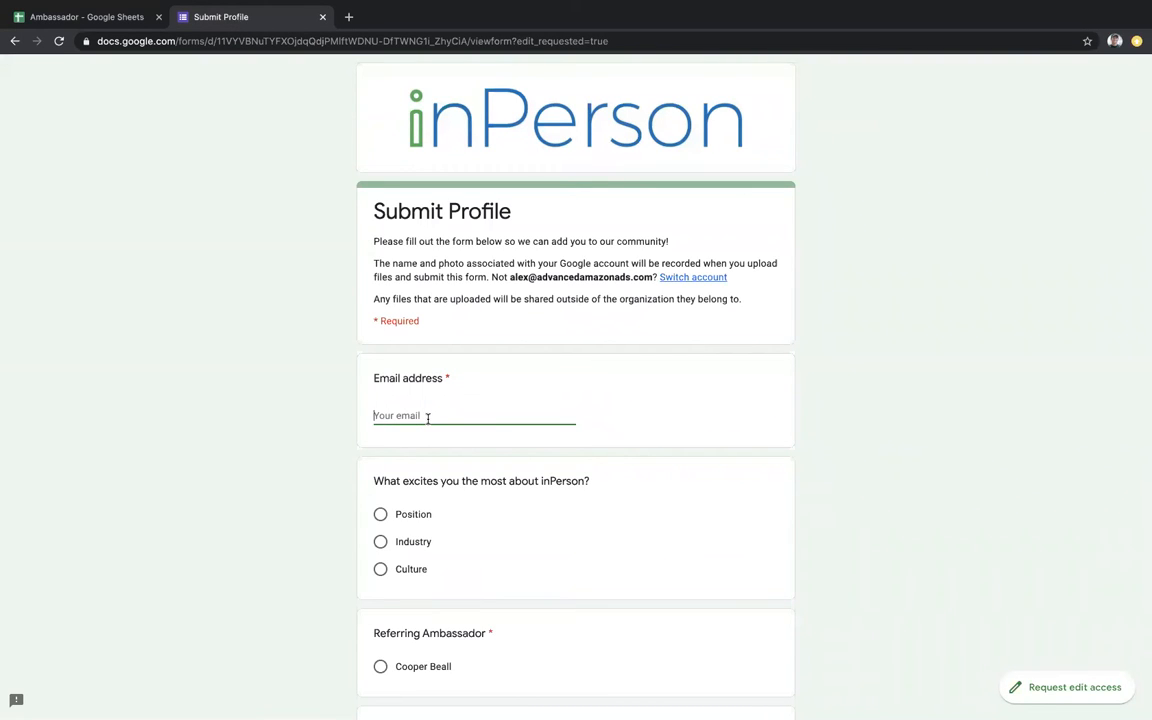
# Step: Choose Industry as what excites them, the listed referring ambassador, and Virginia Tech
pyautogui.click(411, 542)
pyautogui.scroll(-5, 411, 543)
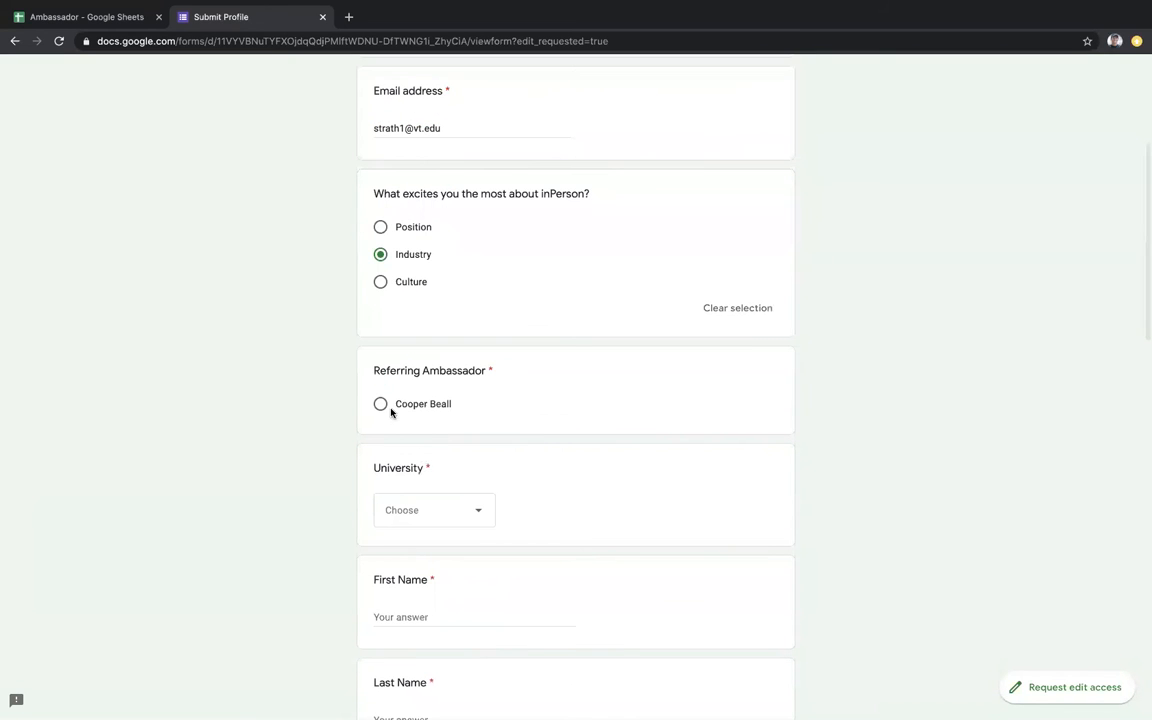
pyautogui.click(380, 404)
pyautogui.click(421, 512)
pyautogui.click(429, 553)
pyautogui.scroll(-3, 495, 425)
# Step: Enter the candidate's first name, last name, and phone number
pyautogui.click(461, 393)
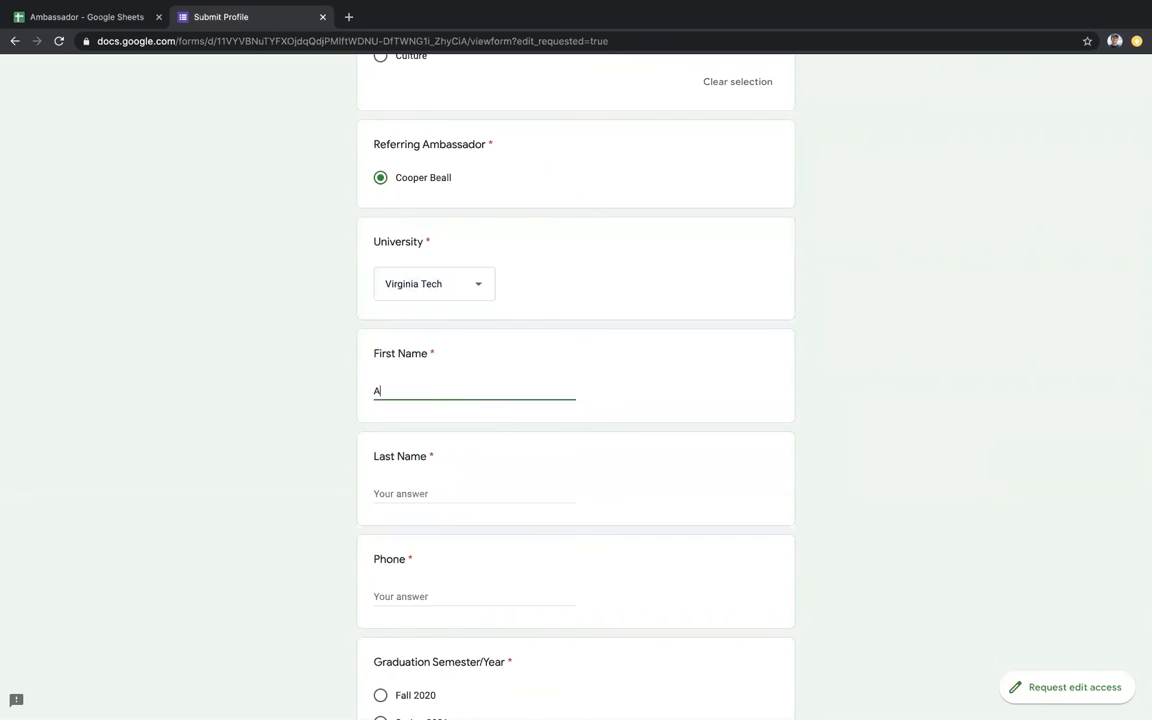
pyautogui.press('Tab')
pyautogui.click(445, 609)
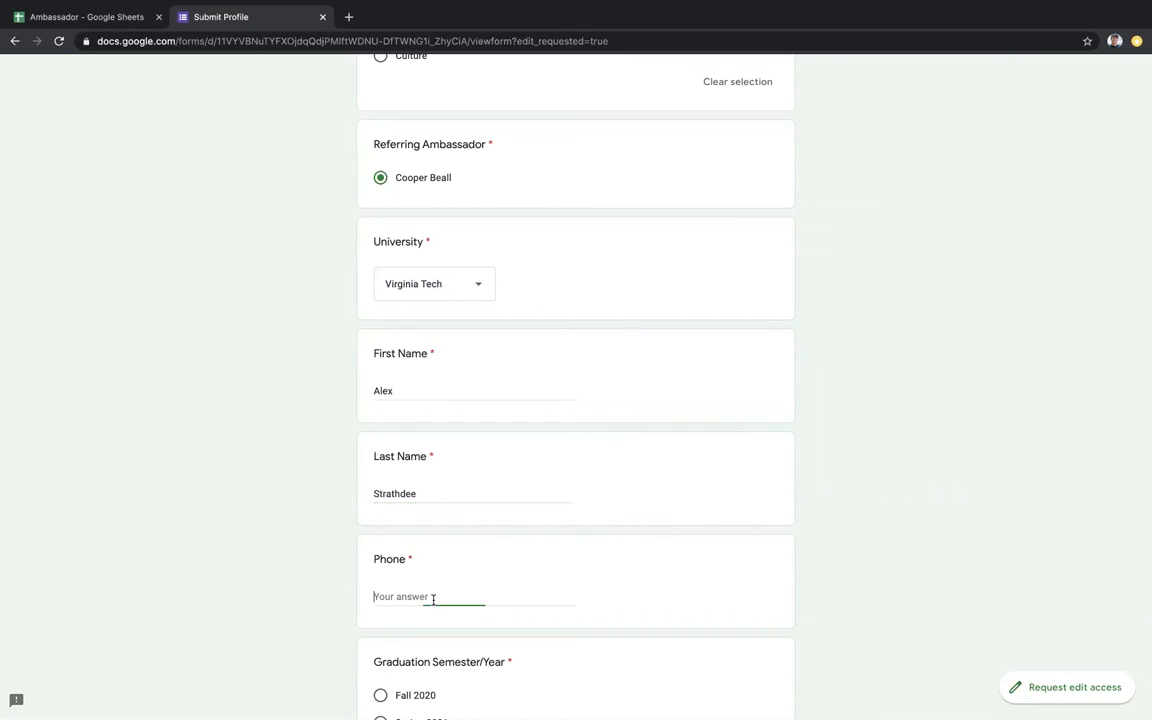
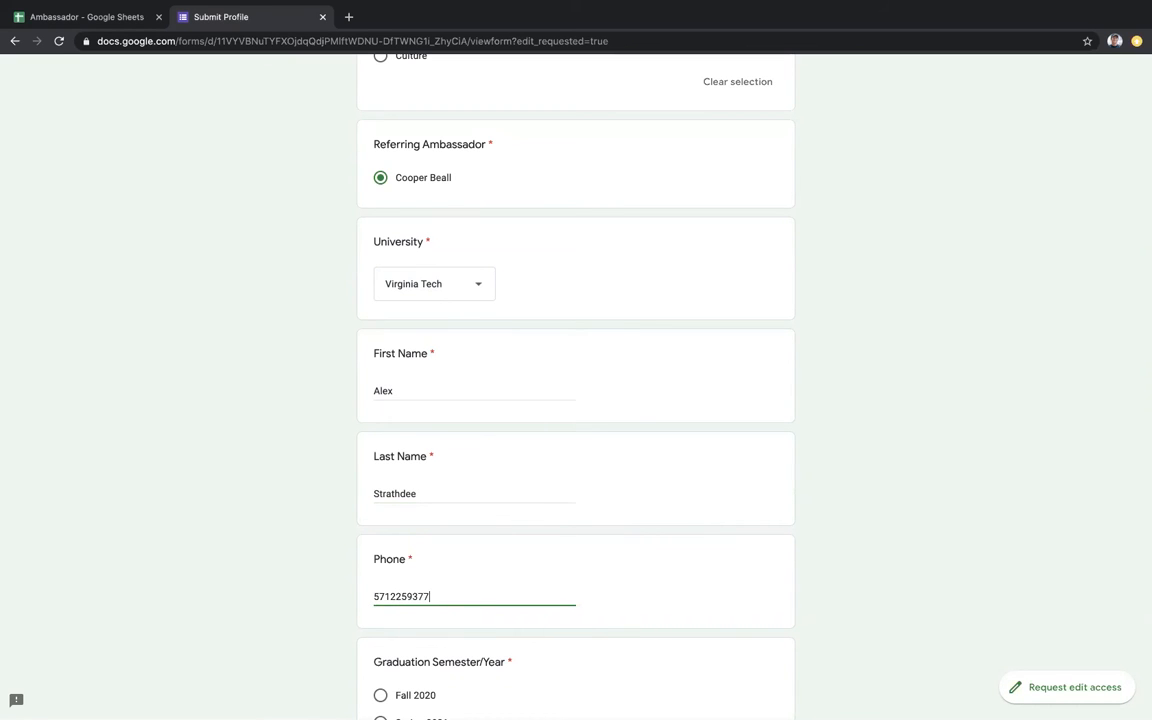
pyautogui.scroll(-2, 576, 400)
# Step: Select Spring 2024 as graduation term and Computer Science as primary major
pyautogui.scroll(-2, 435, 661)
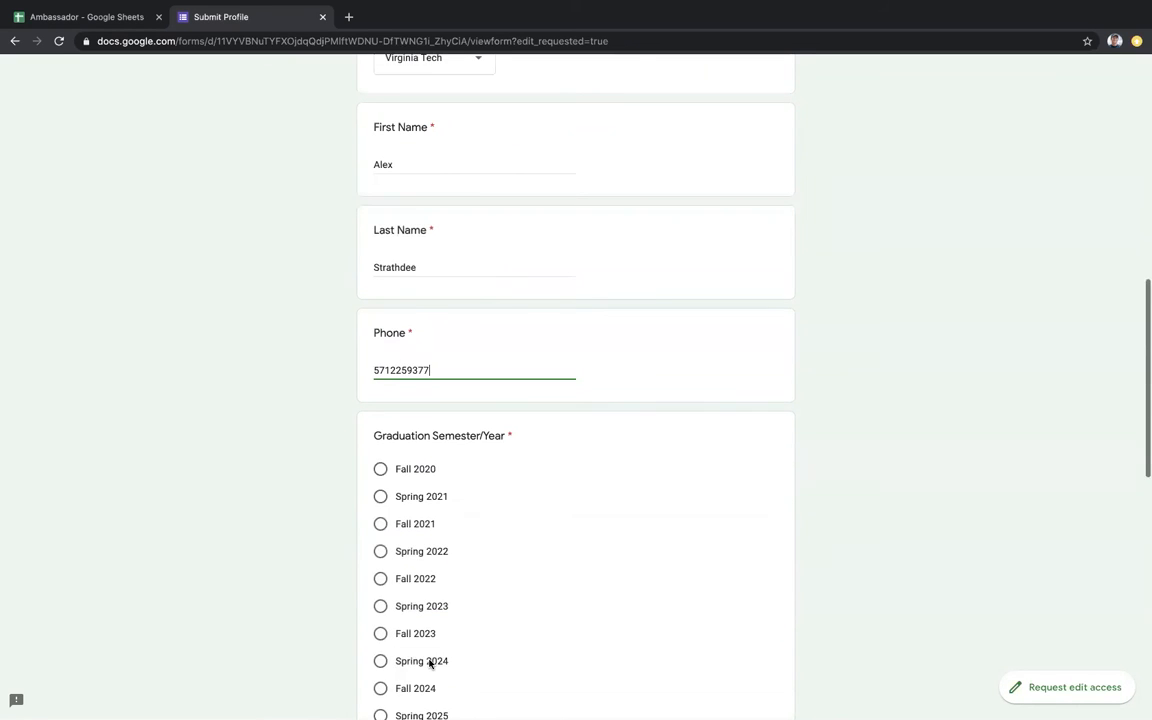
pyautogui.click(432, 661)
pyautogui.scroll(-4, 430, 662)
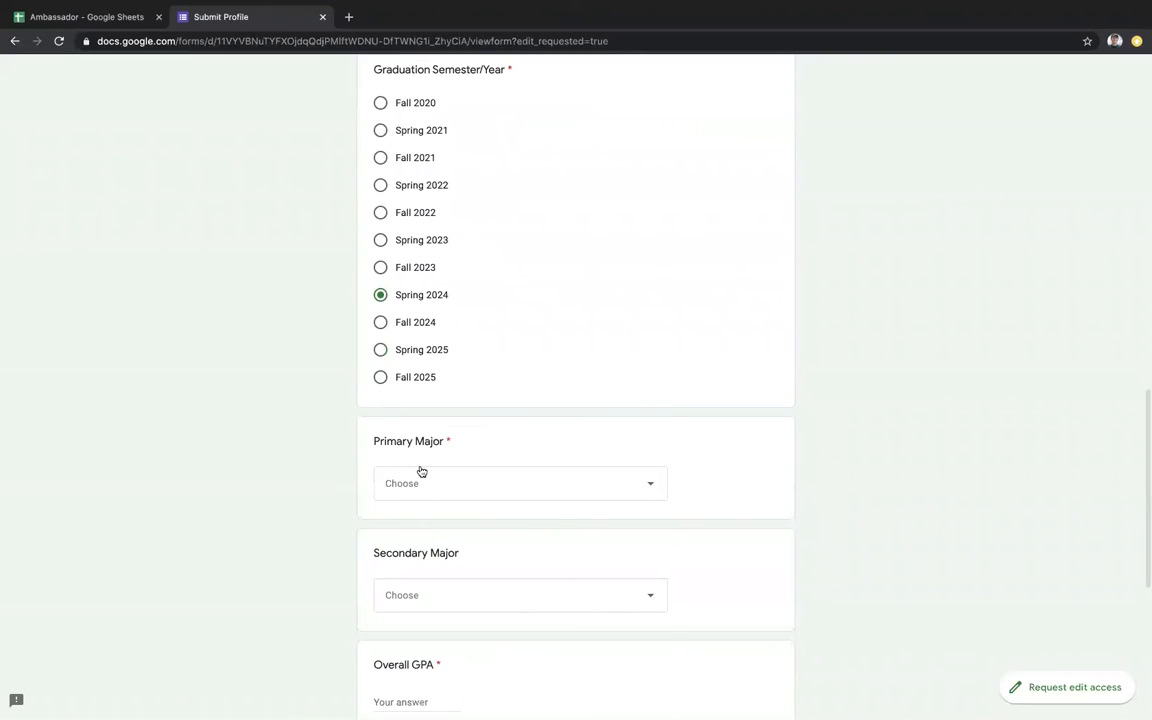
pyautogui.click(419, 483)
pyautogui.scroll(-5, 440, 635)
pyautogui.click(440, 635)
pyautogui.scroll(-2, 440, 637)
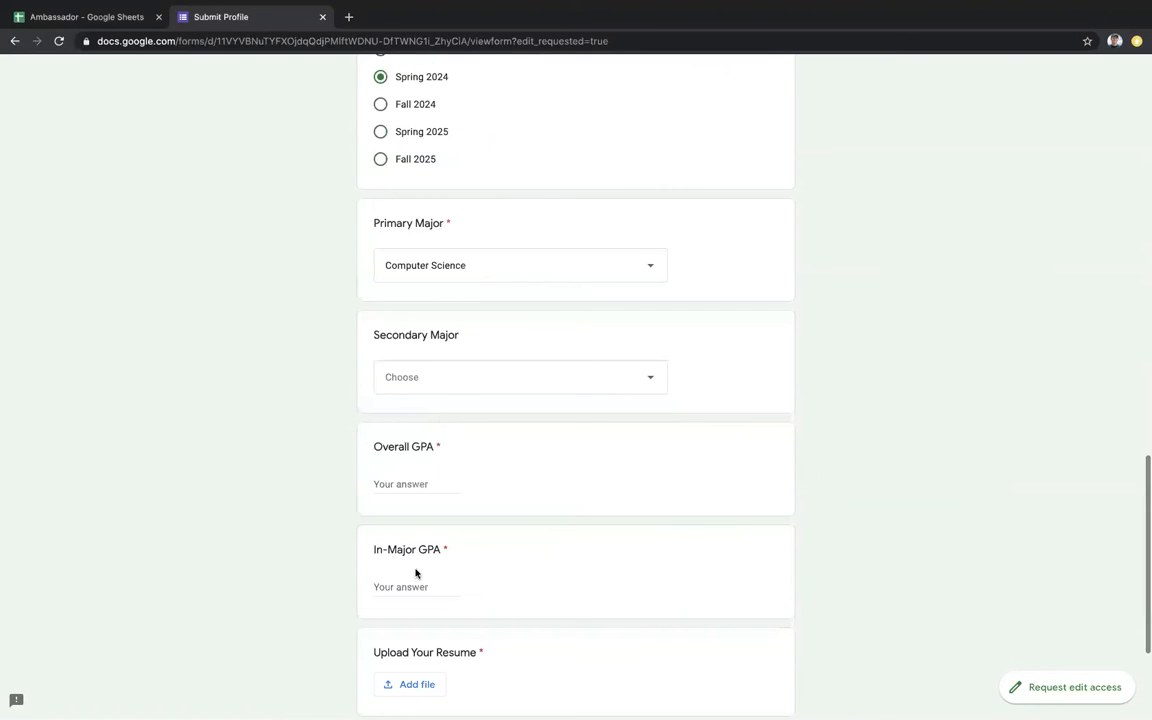
# Step: Enter 3.5 for overall and in-major GPA and start attaching a resume from the computer
pyautogui.click(400, 486)
pyautogui.write('3.5')
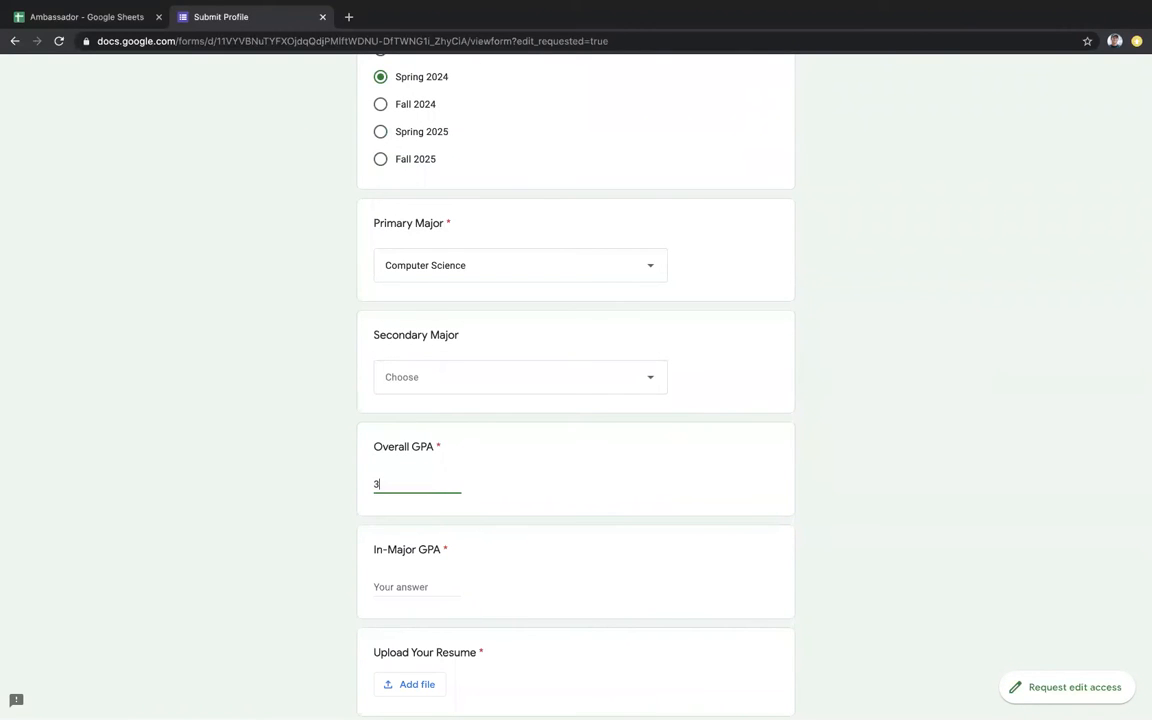
pyautogui.click(393, 585)
pyautogui.write('3.5')
pyautogui.scroll(-2, 414, 554)
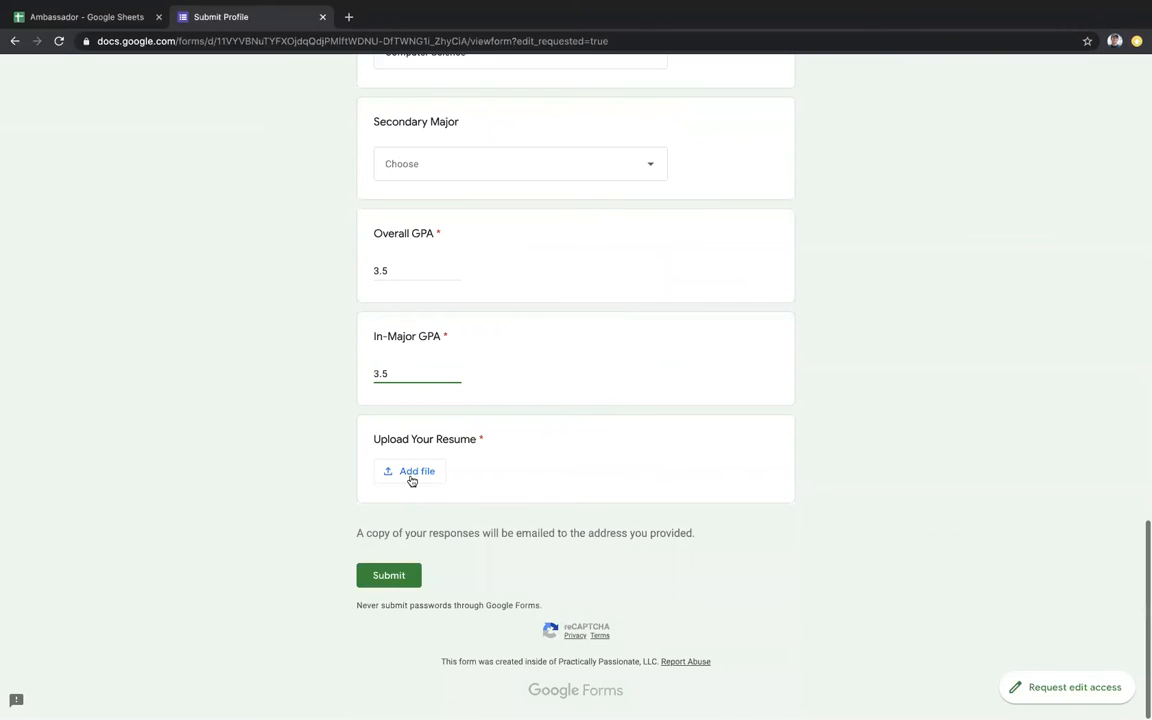
pyautogui.click(412, 472)
pyautogui.click(537, 401)
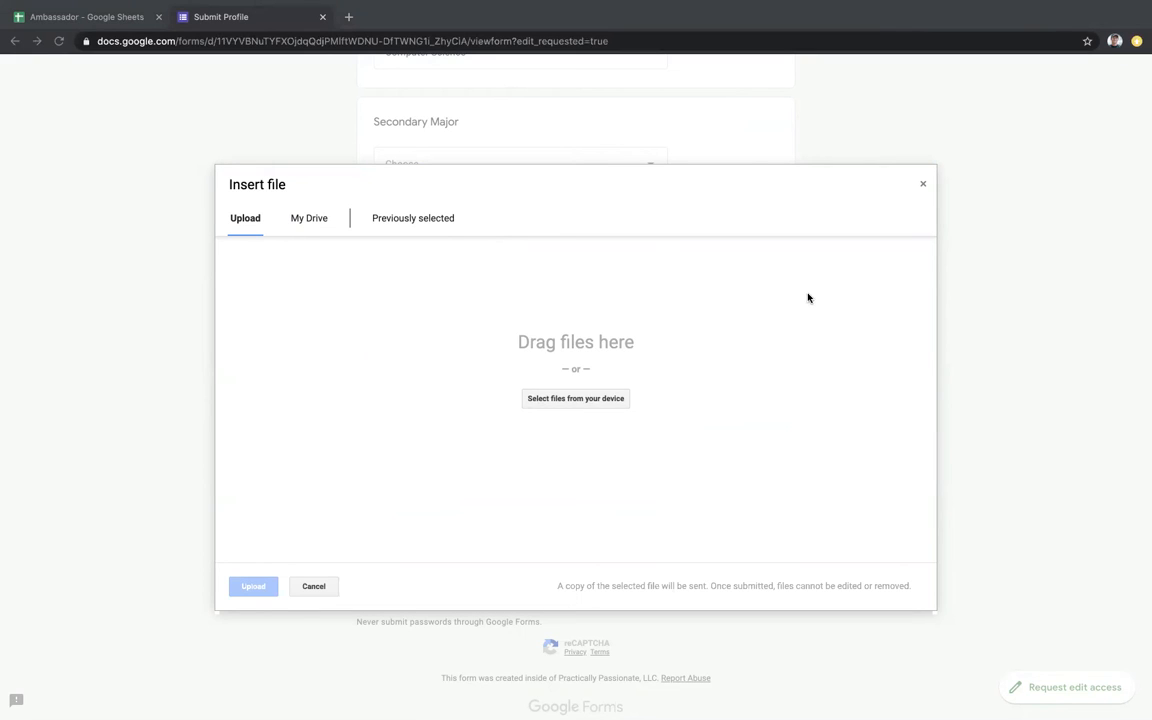
# Step: Upload resume #08312020.pdf, review the form, and submit the profile
pyautogui.press('Return')
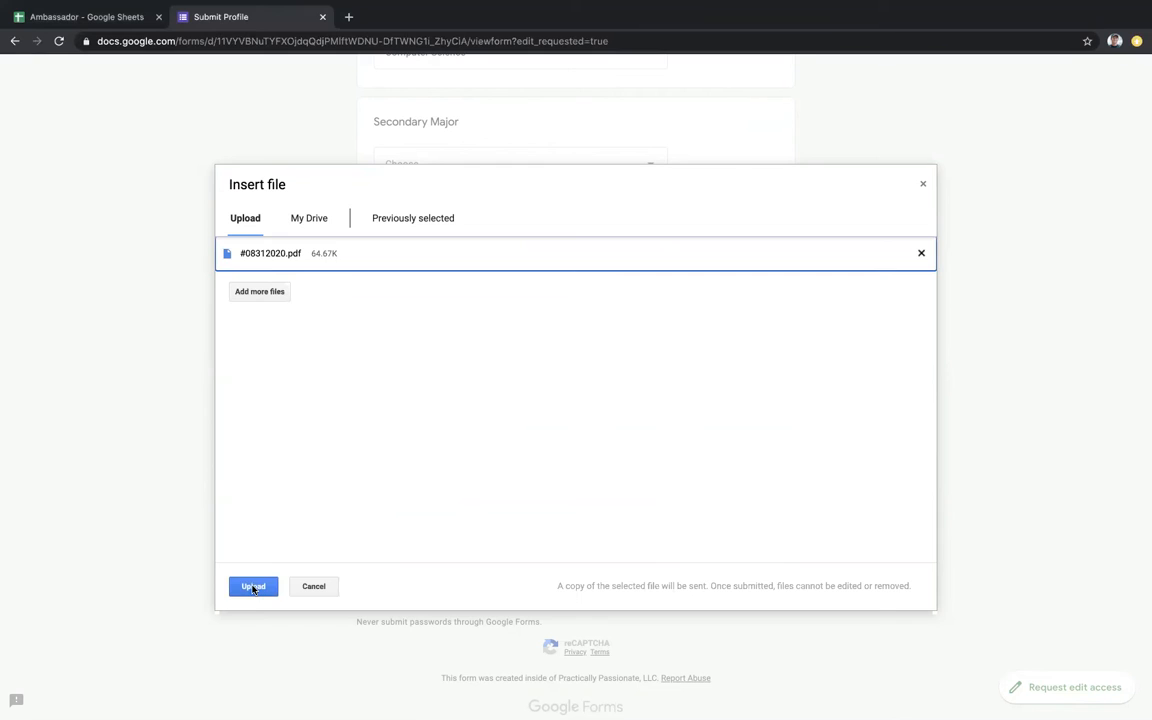
pyautogui.click(253, 586)
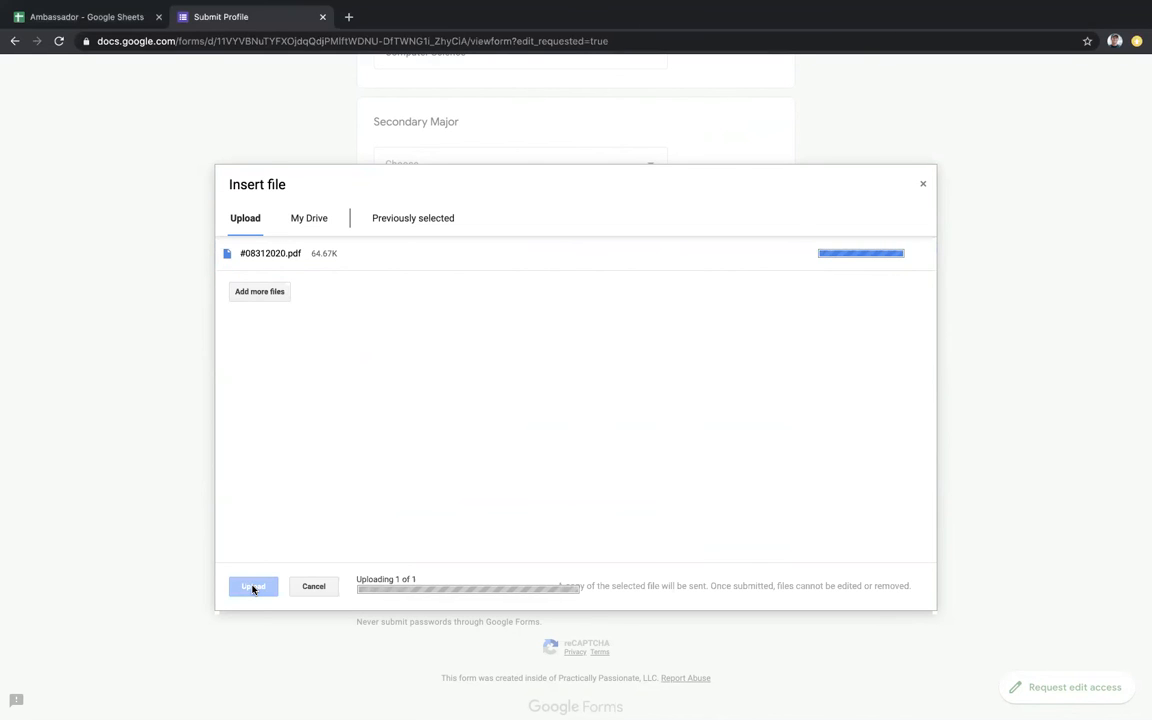
pyautogui.scroll(3, 342, 401)
pyautogui.scroll(15, 342, 401)
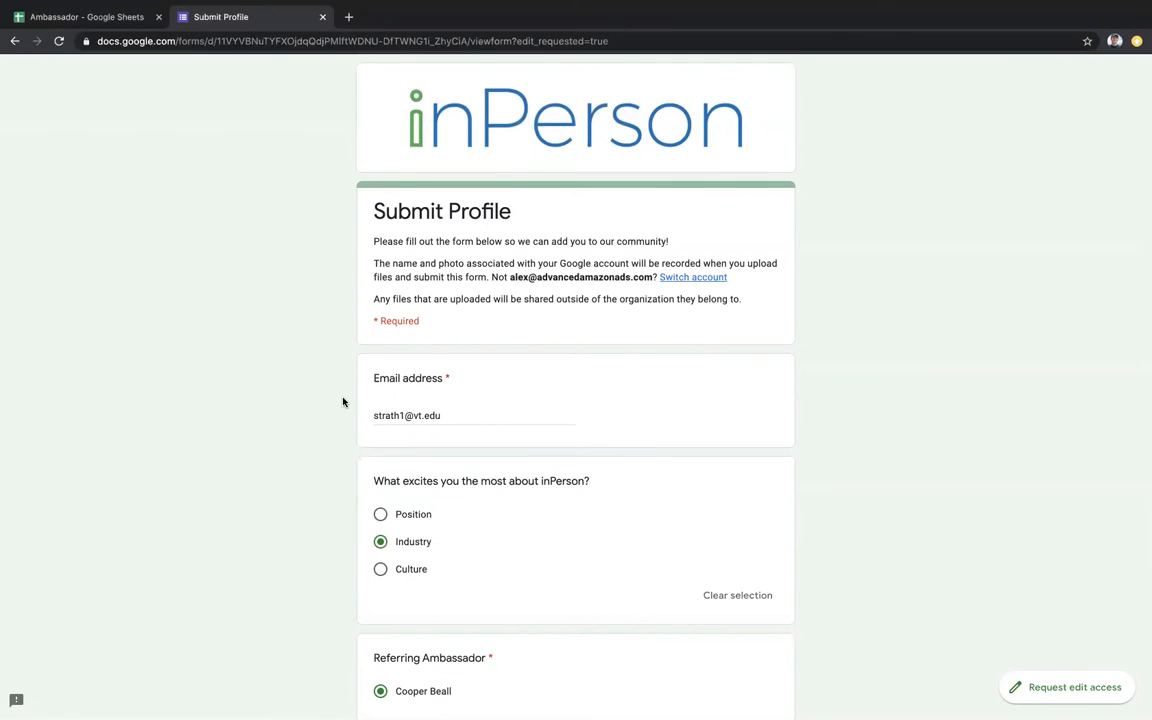
pyautogui.scroll(-20, 342, 401)
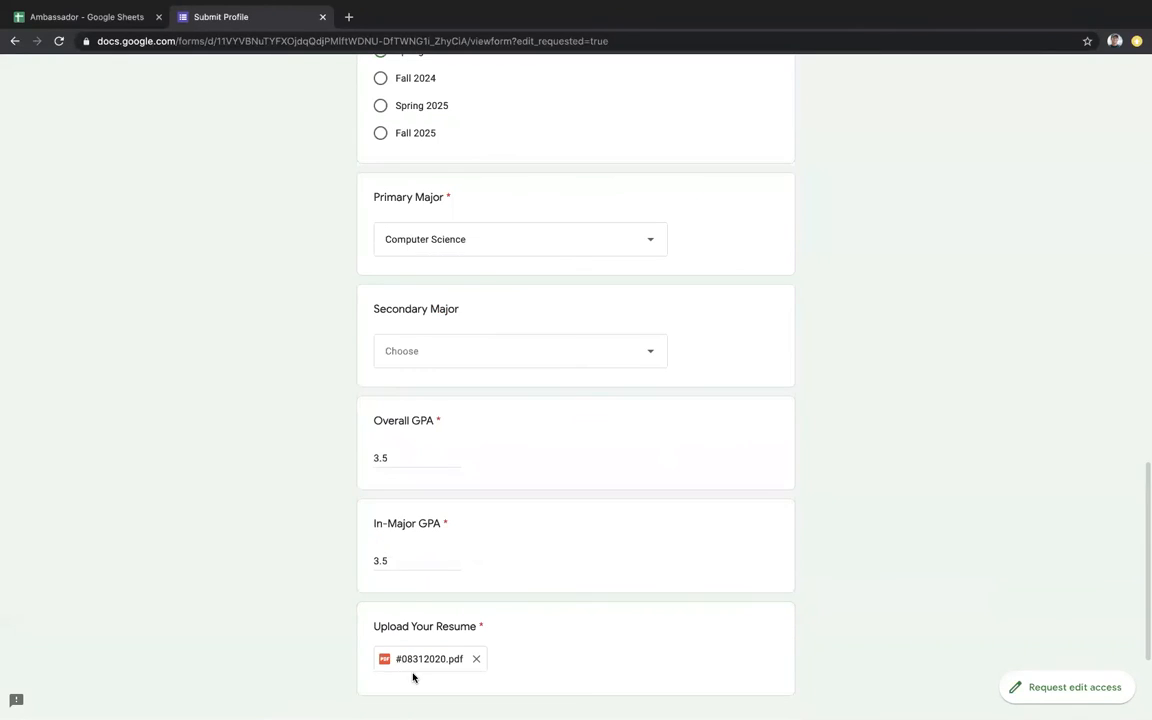
pyautogui.scroll(-2, 414, 674)
pyautogui.click(380, 580)
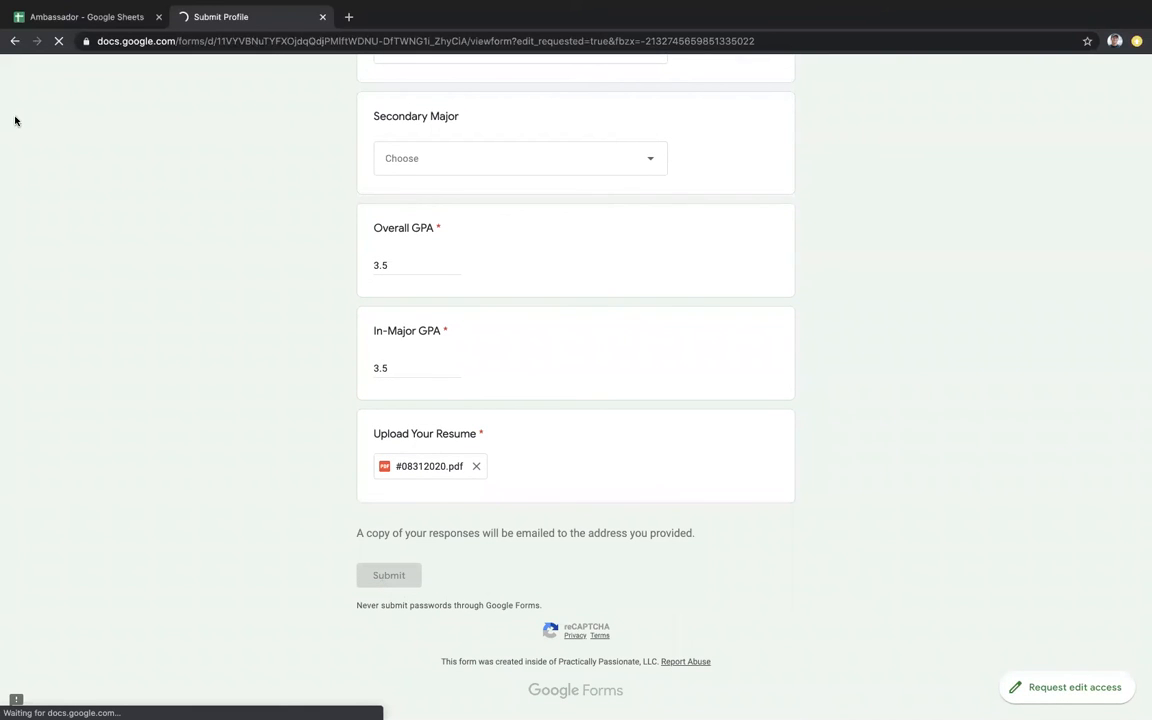
# Step: Switch to the Ambassador spreadsheet's browser tab to view the Candidates responses
pyautogui.click(87, 16)
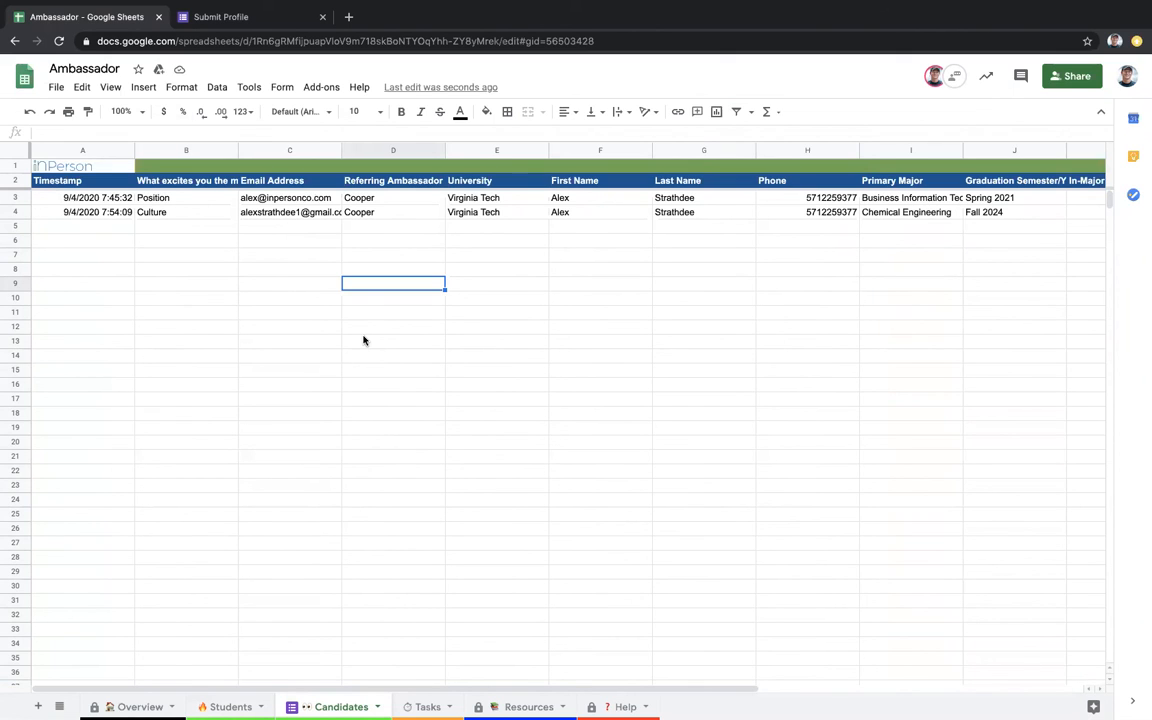
pyautogui.click(74, 200)
pyautogui.click(497, 213)
pyautogui.hscroll(5, 745, 241)
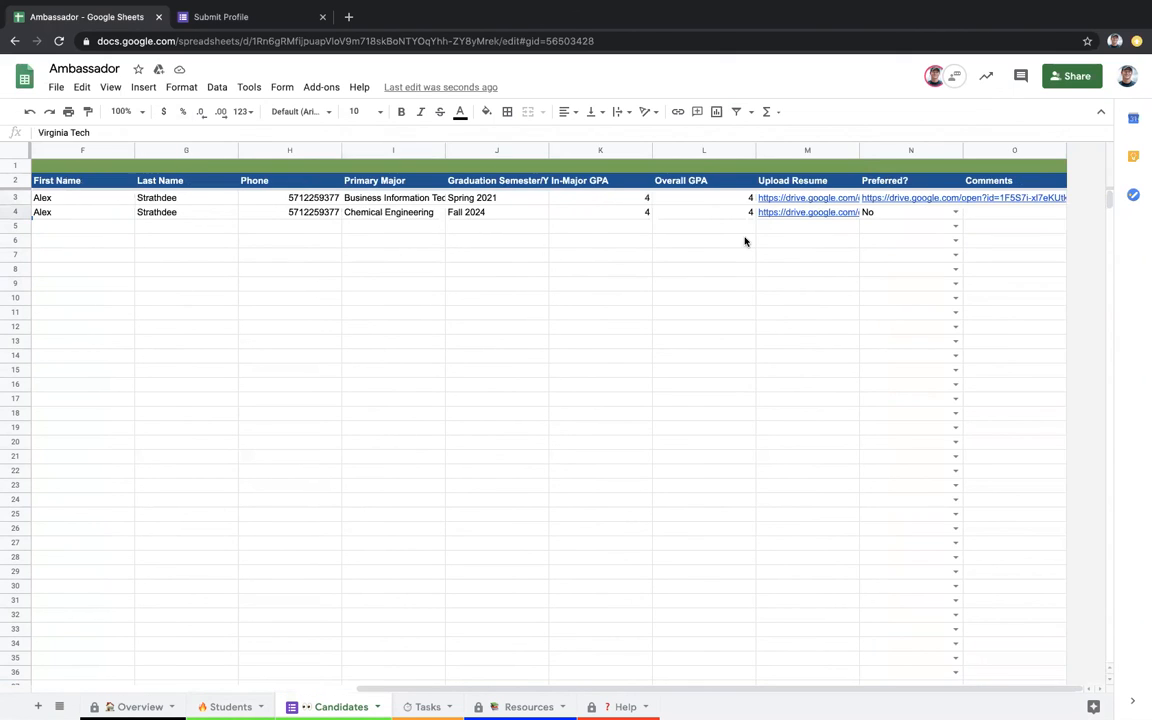
pyautogui.hscroll(-5, 530, 237)
pyautogui.hscroll(5, 598, 248)
pyautogui.moveTo(913, 195)
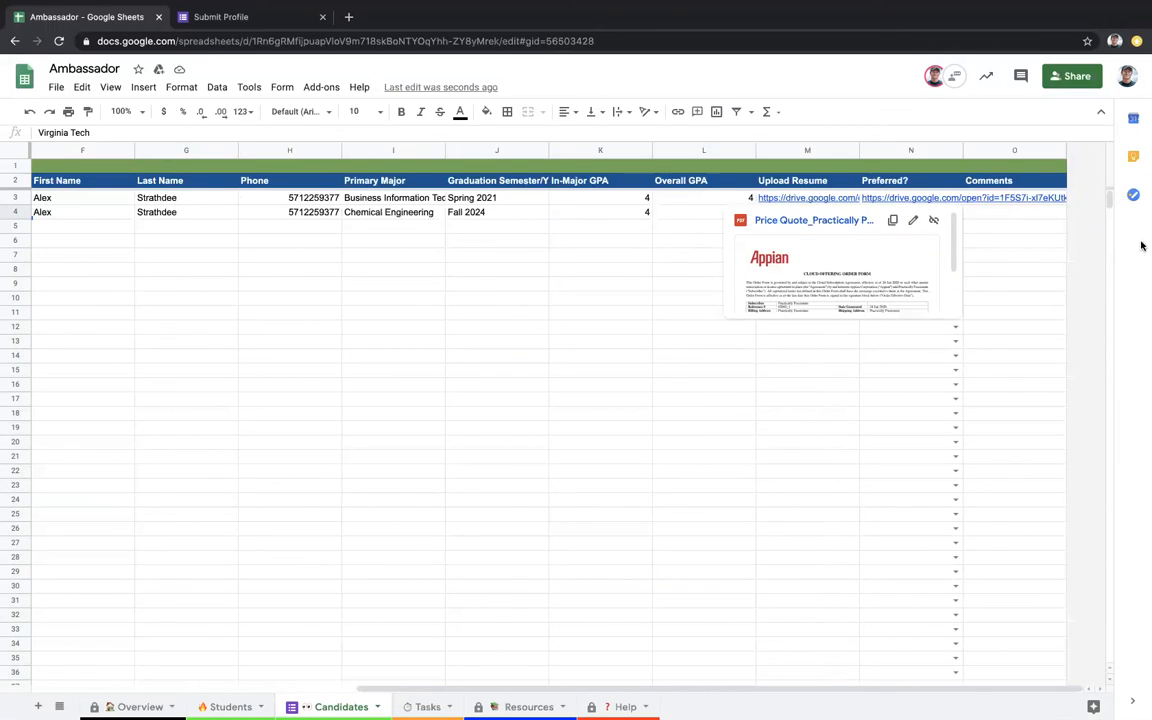
pyautogui.click(1049, 256)
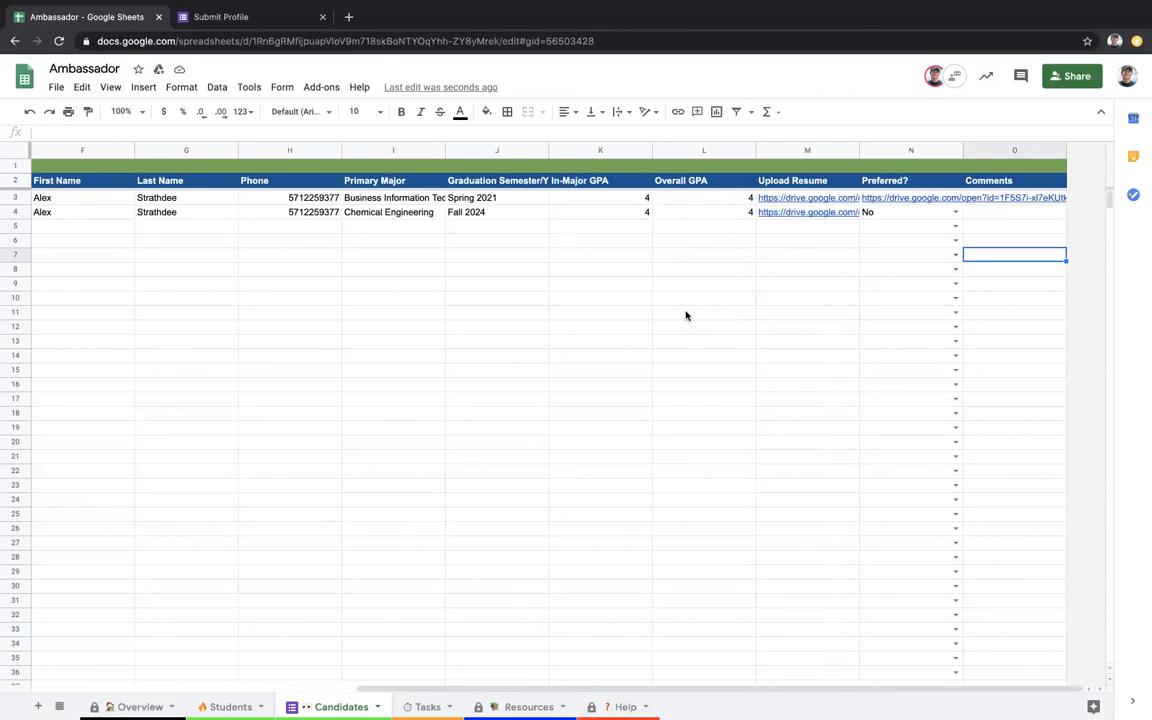
pyautogui.hscroll(-5, 610, 361)
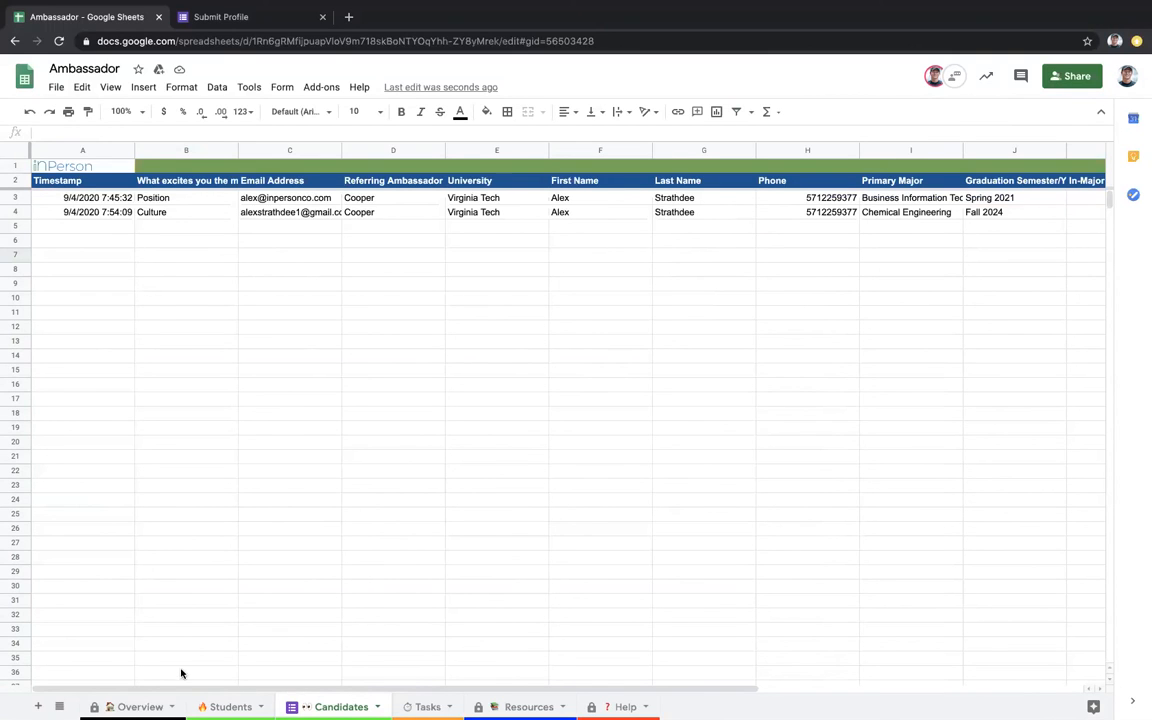
# Step: Go to the Overview sheet to view the updated candidate charts
pyautogui.click(138, 707)
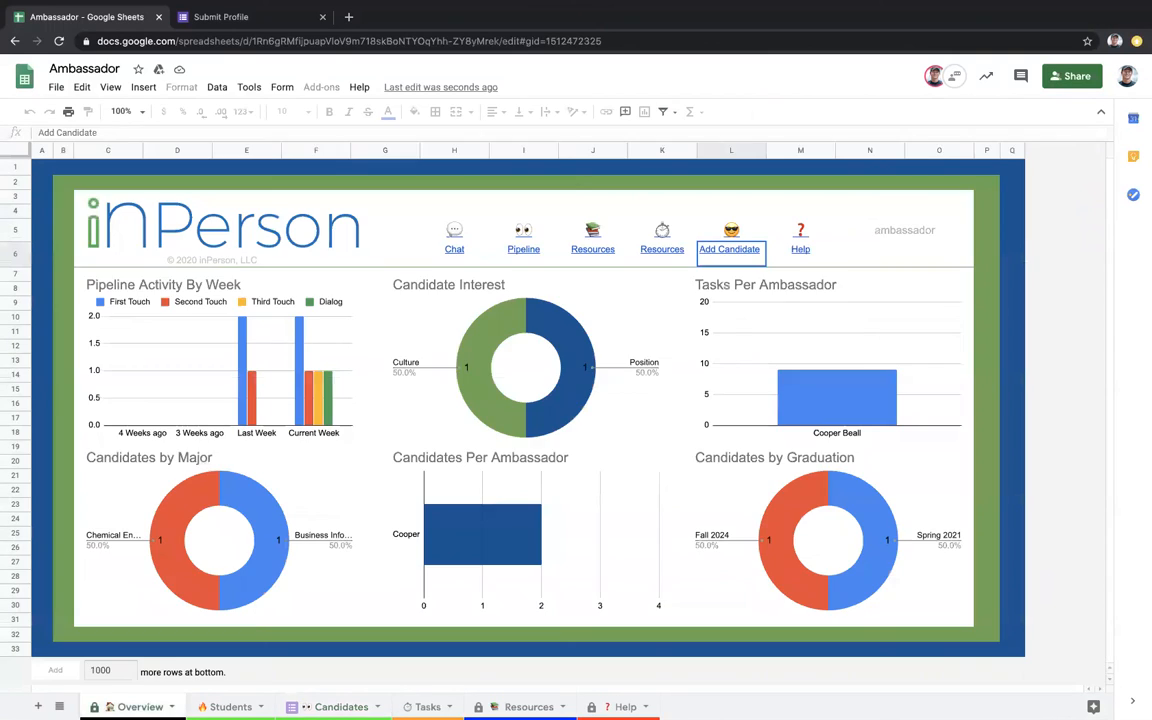